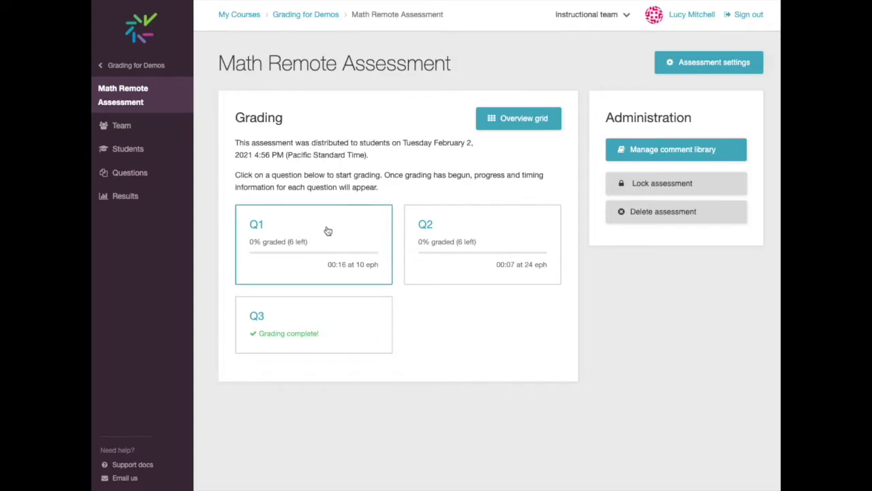
# Open Booklet 1's Question 1 from the Q1 card under Grading
pyautogui.click(328, 231)
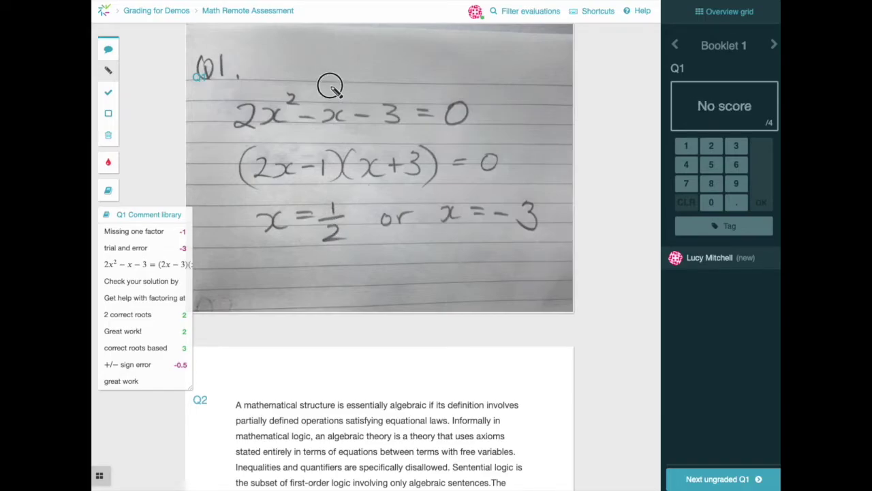
# Circle the 2x² − x term in red and tick the first two lines of working
pyautogui.moveTo(332, 83); pyautogui.dragTo(328, 85)
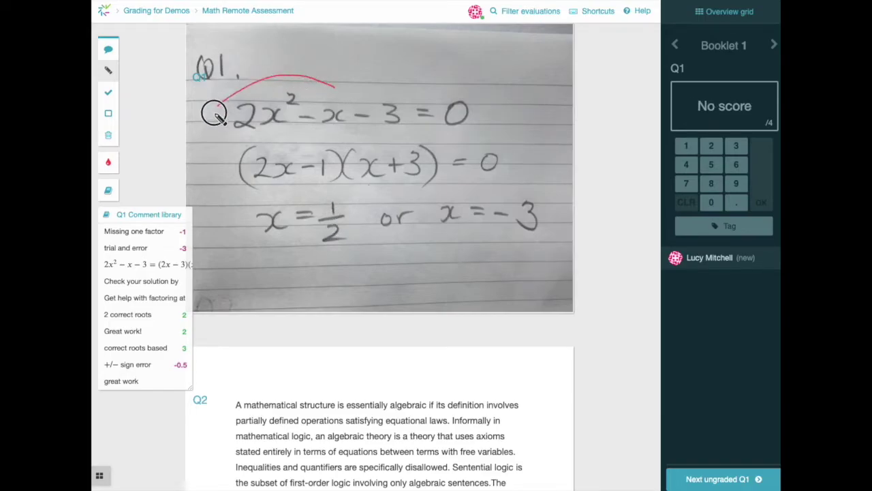
pyautogui.click(108, 92)
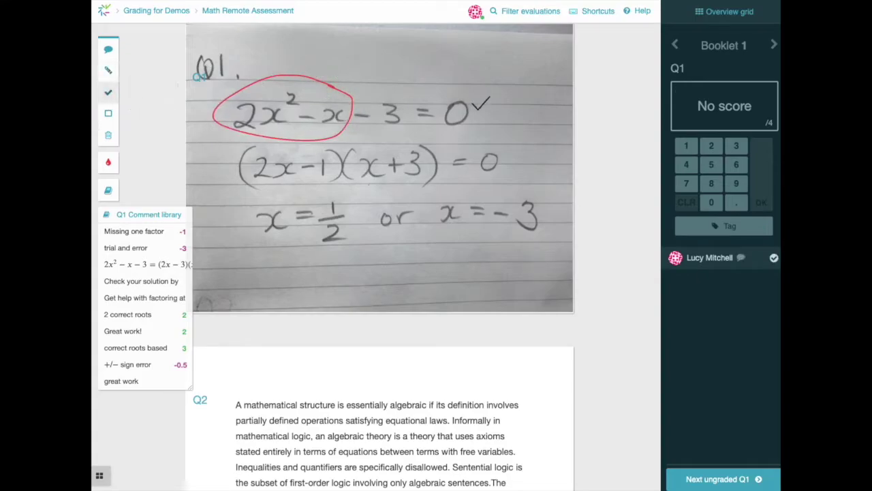
pyautogui.click(484, 103)
pyautogui.click(520, 155)
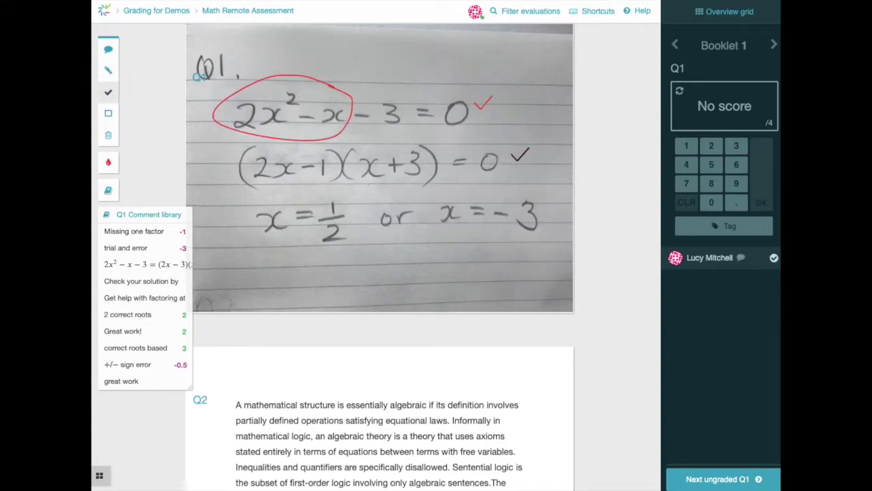
# Highlight the factored line, then highlight x = 1/2 in yellow
pyautogui.click(108, 113)
pyautogui.moveTo(227, 153)
pyautogui.mouseDown()
pyautogui.moveTo(378, 167)
pyautogui.moveTo(402, 185)
pyautogui.mouseUp()
pyautogui.click(107, 161)
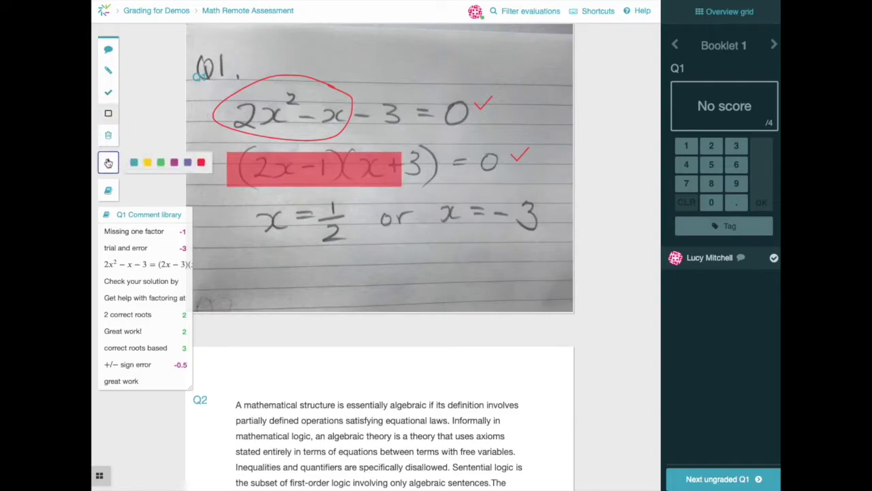
pyautogui.click(152, 165)
pyautogui.moveTo(252, 214)
pyautogui.mouseDown()
pyautogui.moveTo(360, 229)
pyautogui.moveTo(368, 247)
pyautogui.mouseUp()
# Delete the red highlight on line two
pyautogui.click(108, 135)
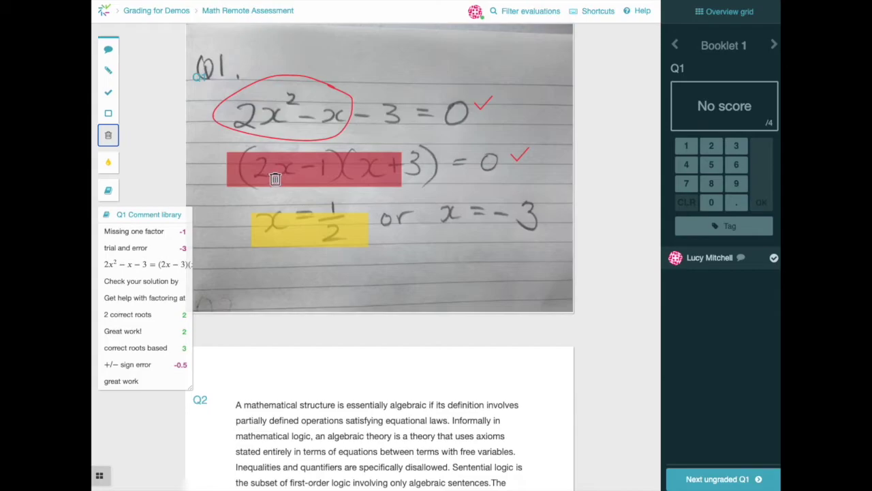
pyautogui.click(275, 178)
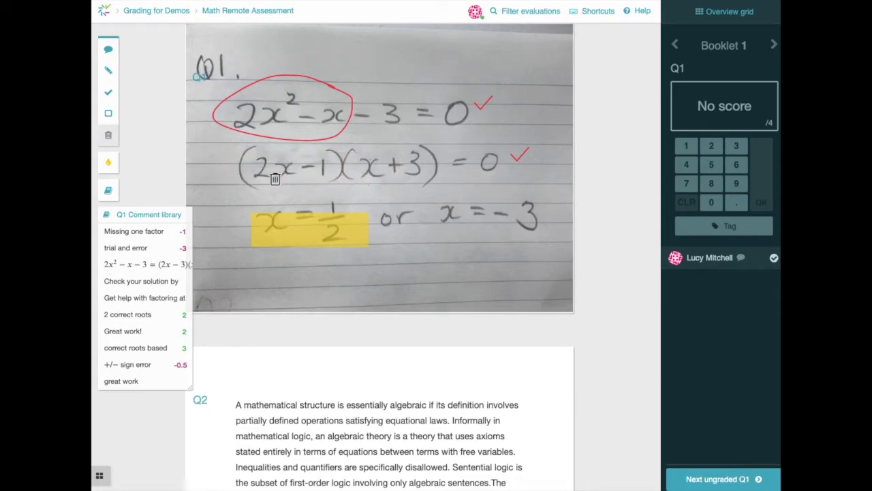
pyautogui.click(109, 51)
# Add a 'Well done' comment beside the first equation
pyautogui.click(390, 77)
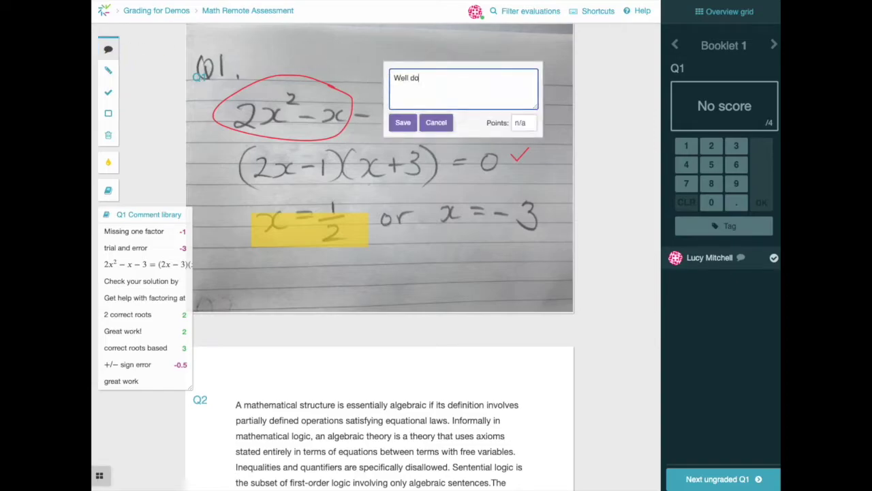
pyautogui.click(403, 123)
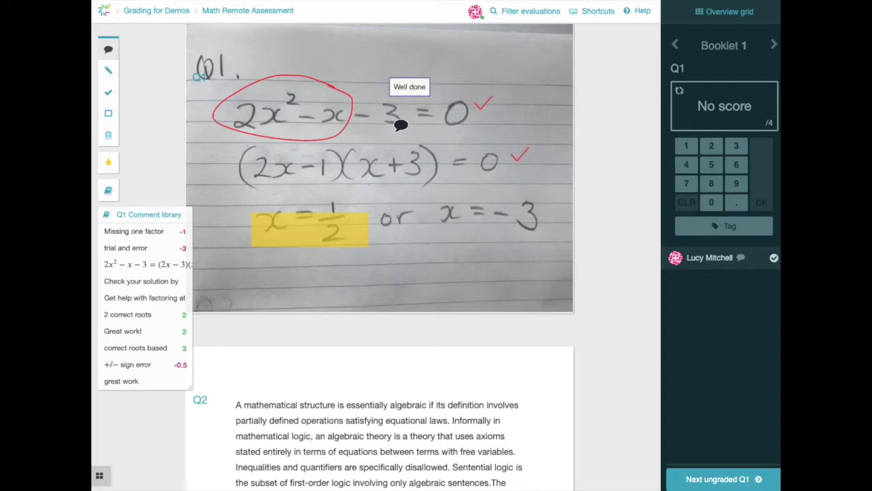
pyautogui.scroll(-3, 155, 298)
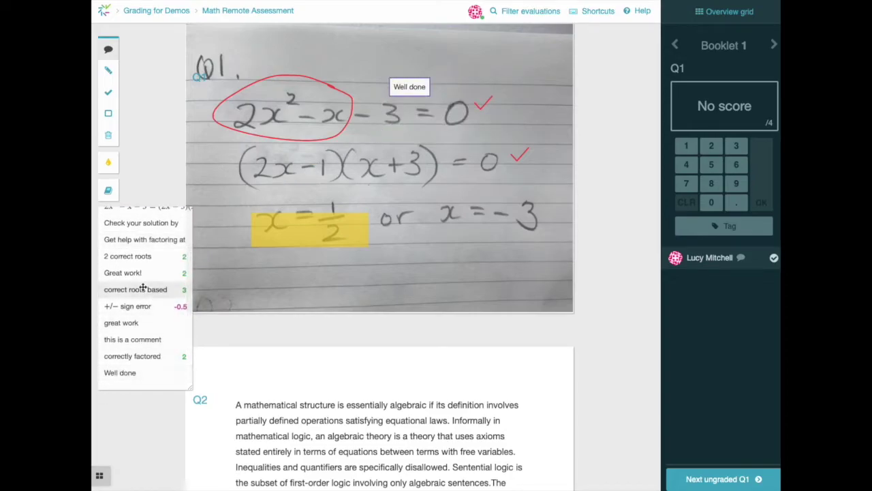
pyautogui.scroll(3, 119, 290)
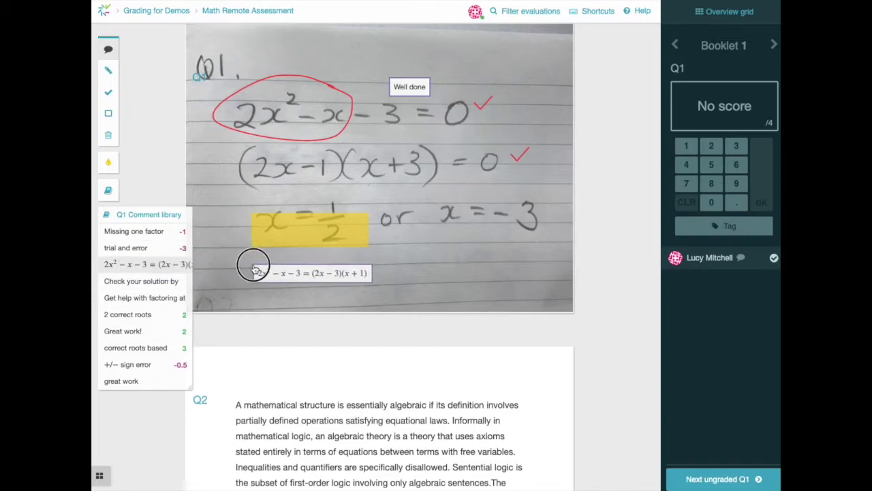
# Place the factoring equation, graph-checking, factoring help link and Missing one factor comments from the library
pyautogui.moveTo(118, 260); pyautogui.dragTo(255, 273)
pyautogui.moveTo(138, 279); pyautogui.dragTo(402, 191)
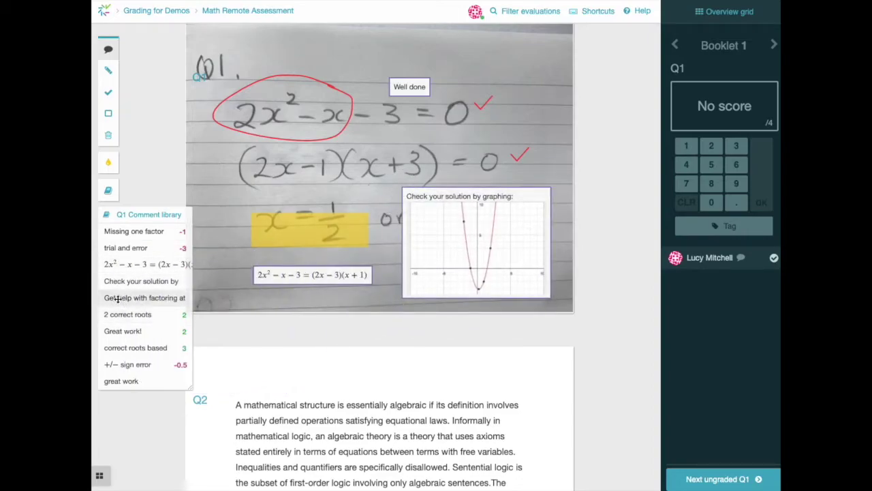
pyautogui.moveTo(117, 298)
pyautogui.mouseDown()
pyautogui.moveTo(427, 79)
pyautogui.moveTo(406, 38)
pyautogui.mouseUp()
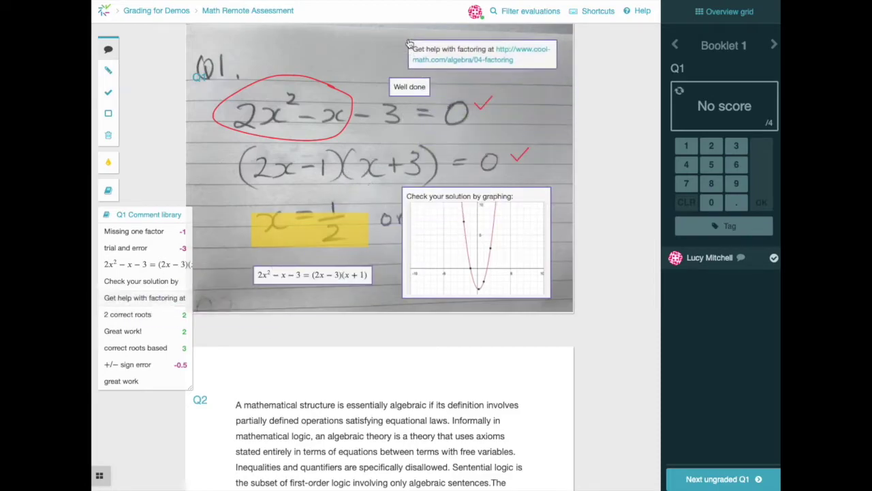
pyautogui.moveTo(146, 231); pyautogui.dragTo(247, 50)
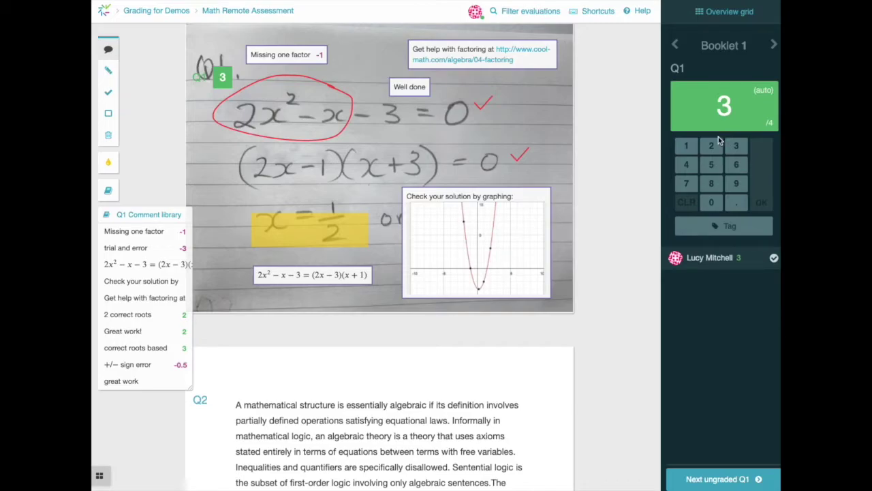
# Score Q1 as 2/4, tag it 'Model Answer', and show the evaluation filters
pyautogui.click(711, 146)
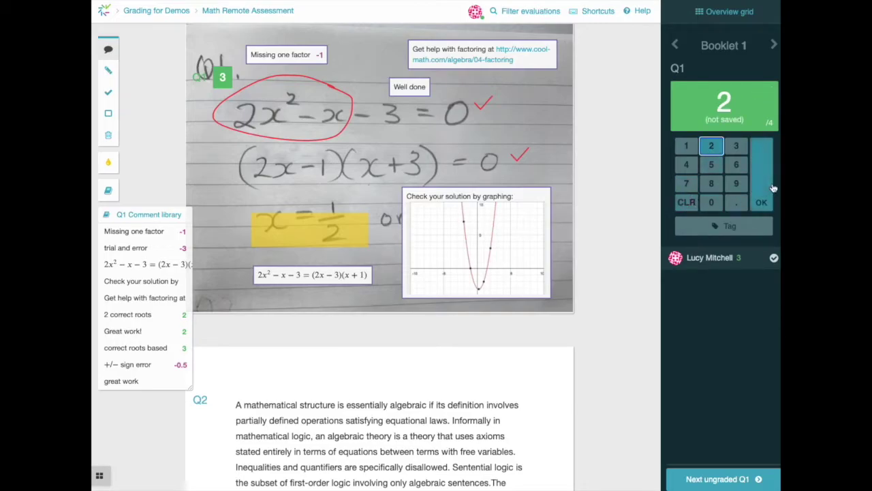
pyautogui.click(761, 187)
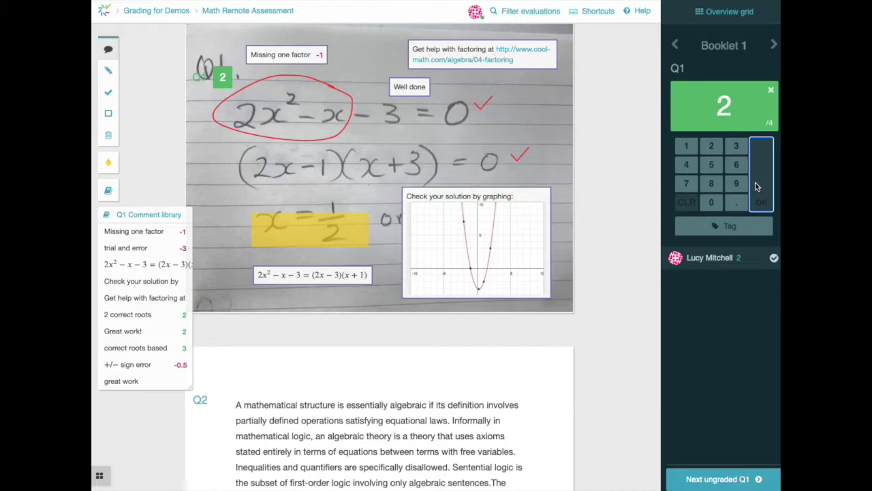
pyautogui.click(722, 225)
pyautogui.write('Model Answer')
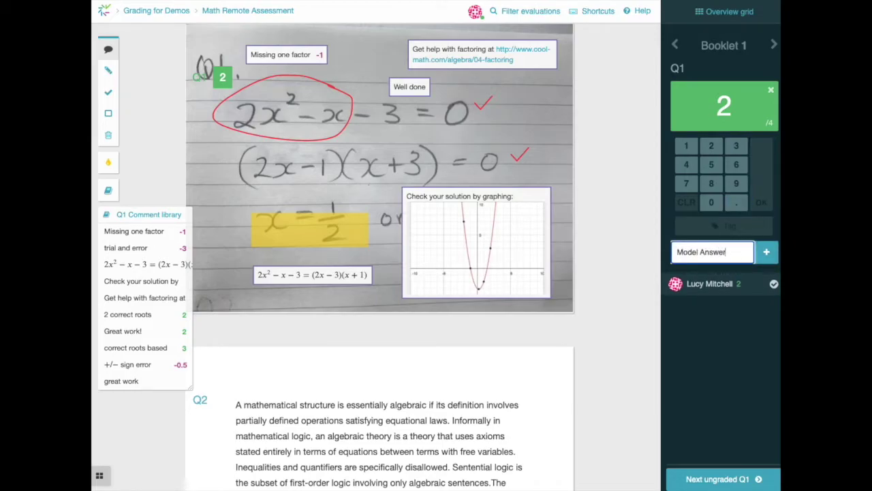
pyautogui.click(766, 252)
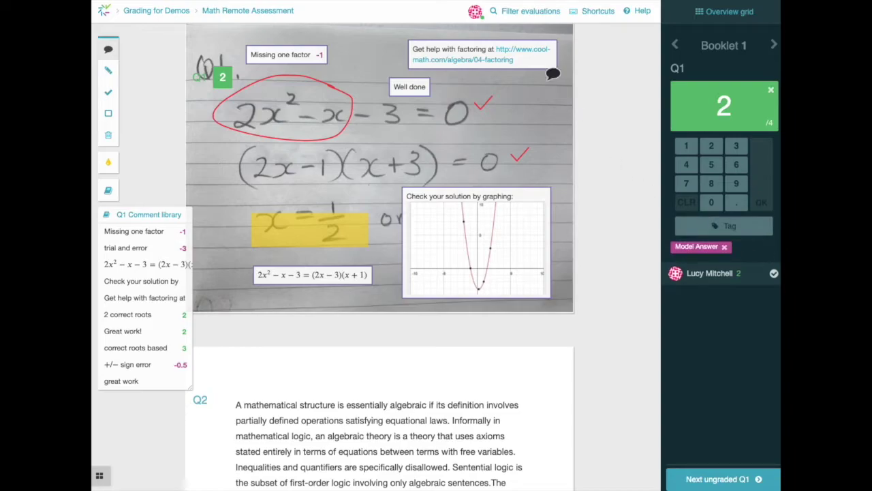
pyautogui.click(530, 11)
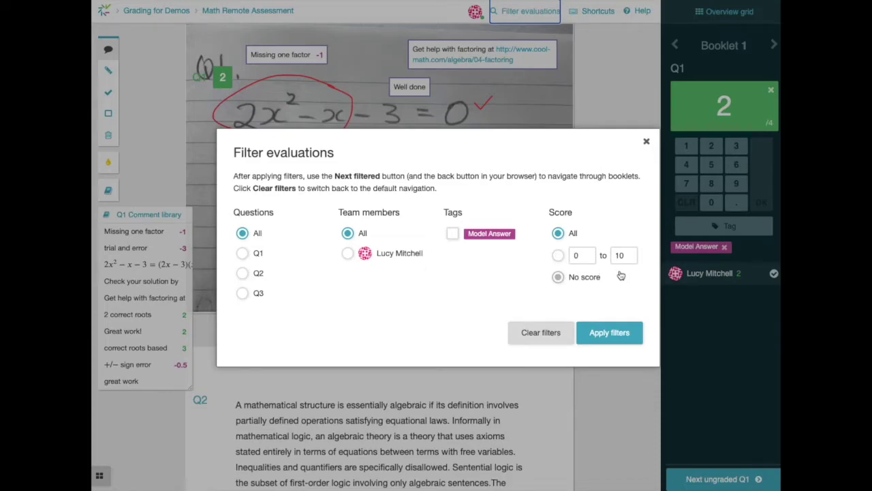
# Close the evaluation filters, then view and close the keyboard shortcuts list
pyautogui.click(646, 141)
pyautogui.click(595, 16)
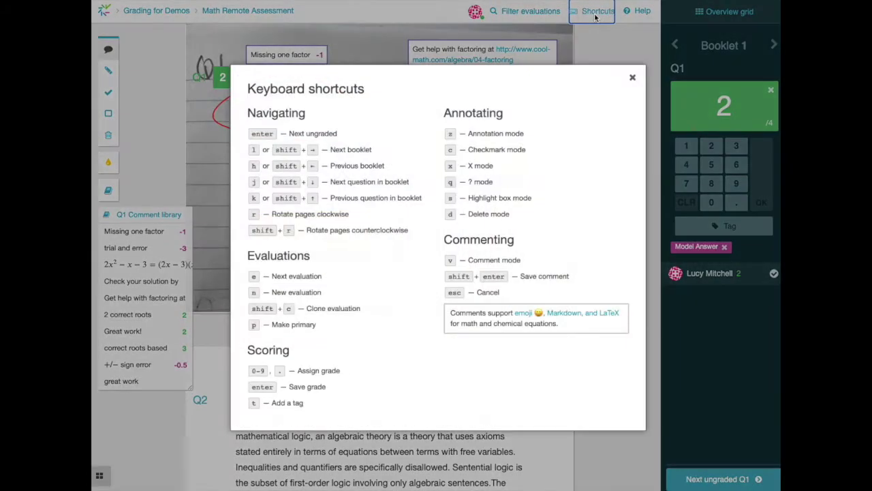
pyautogui.click(633, 78)
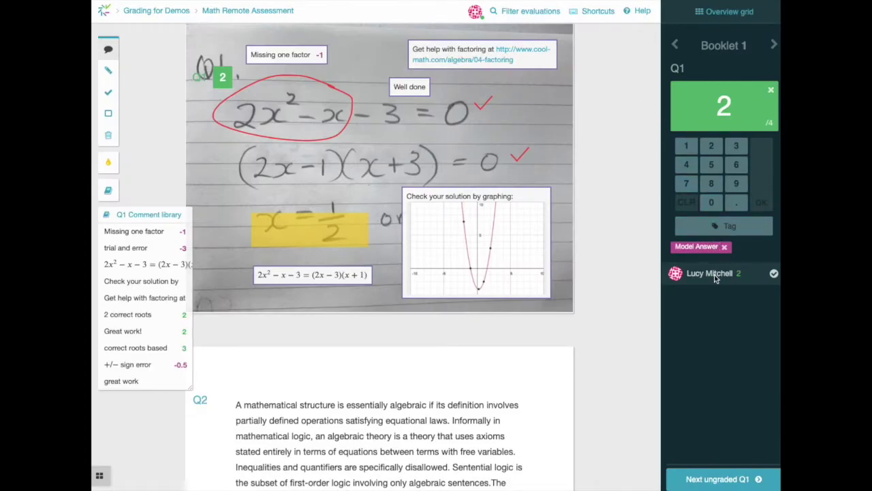
pyautogui.moveTo(709, 273)
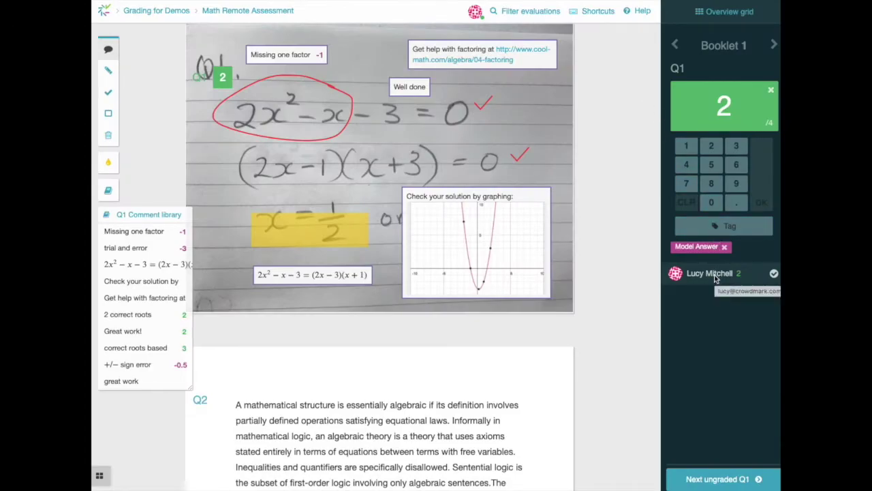
# Flip between Booklets 1 and 2, then open Booklet 1's Q2 from the overview grid
pyautogui.click(709, 479)
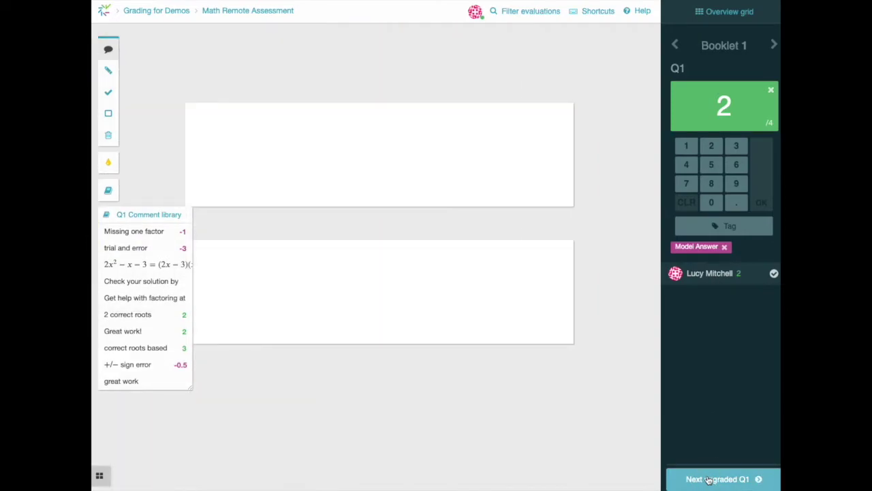
pyautogui.click(674, 45)
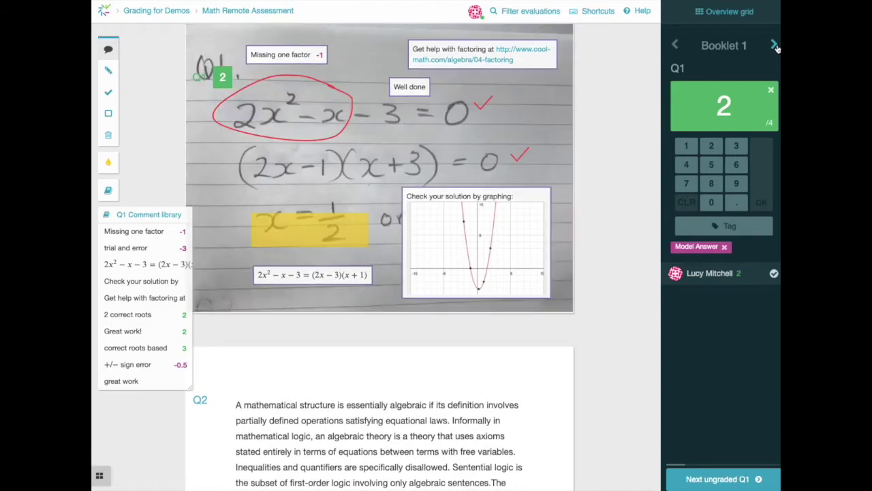
pyautogui.click(775, 46)
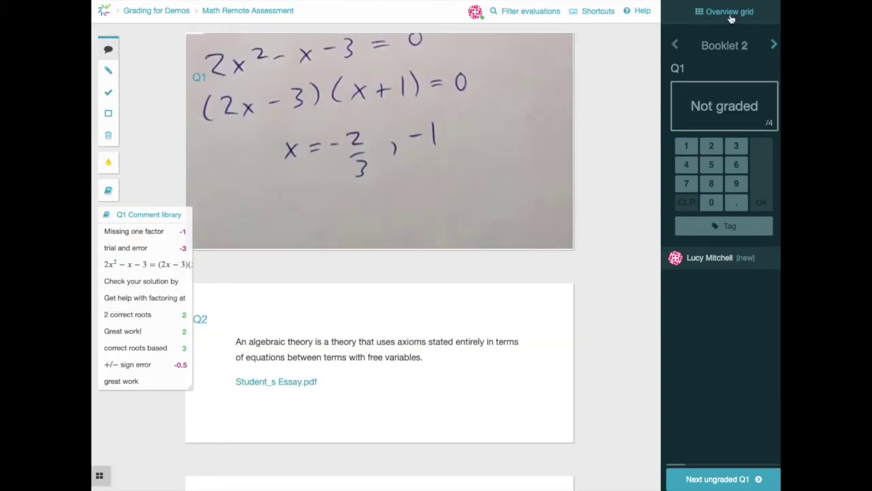
pyautogui.click(730, 15)
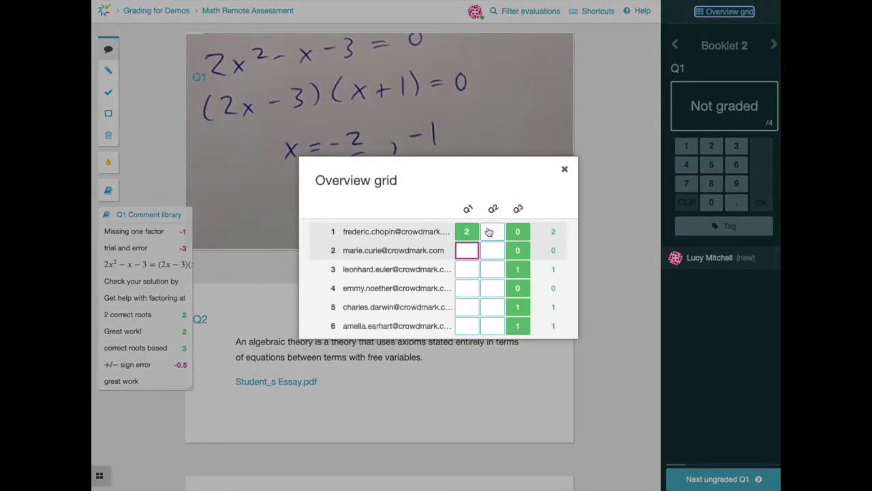
pyautogui.click(493, 232)
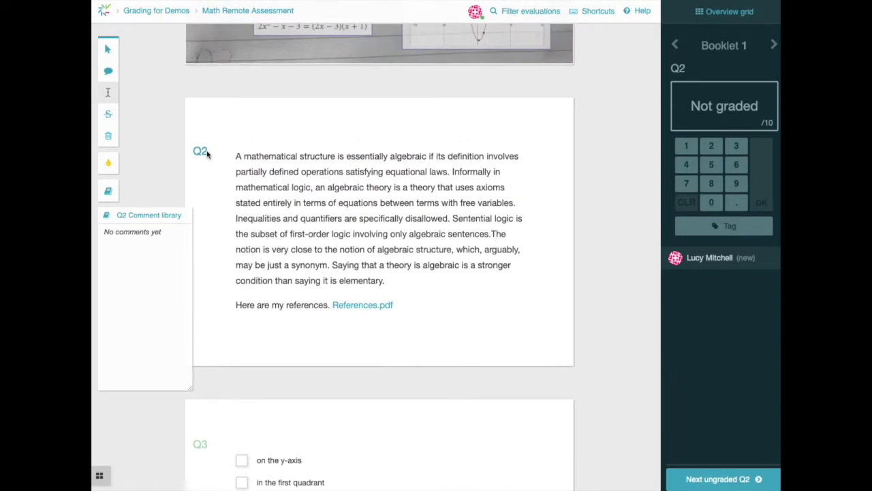
# Highlight the phrase about mathematical logic and algebraic theory in the Q2 essay
pyautogui.click(199, 153)
pyautogui.click(109, 53)
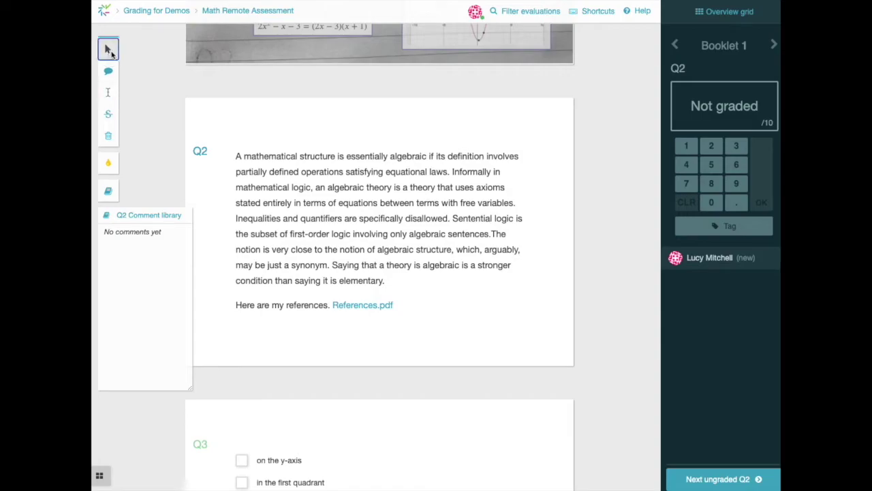
pyautogui.moveTo(236, 156); pyautogui.dragTo(431, 154)
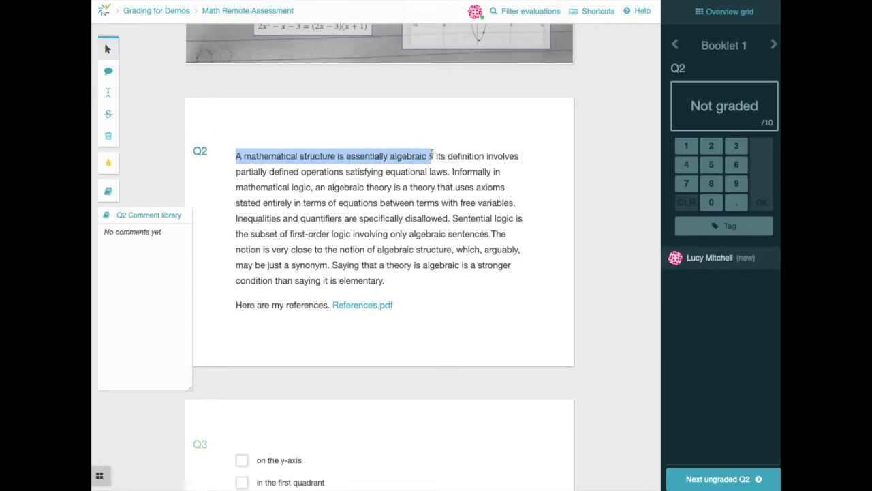
pyautogui.click(109, 93)
pyautogui.moveTo(235, 187); pyautogui.dragTo(453, 193)
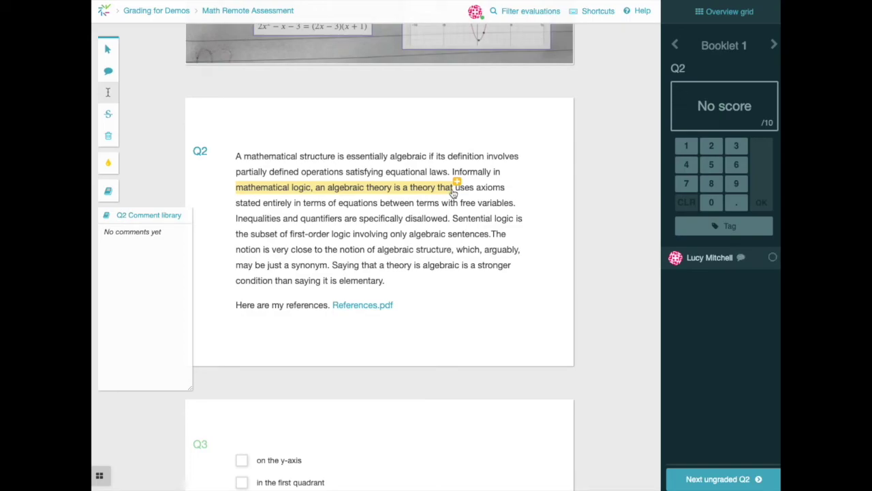
# Strike through the inequalities and quantifiers sentence and start a comment on the highlight
pyautogui.click(109, 116)
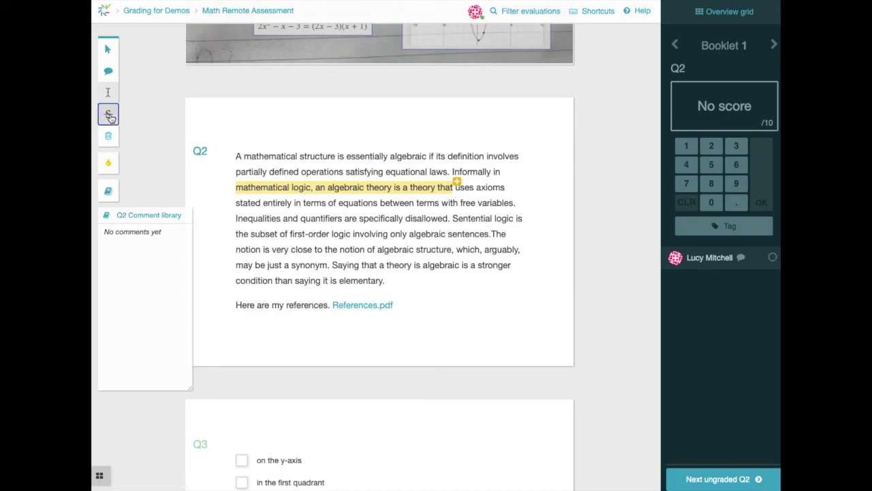
pyautogui.moveTo(236, 218); pyautogui.dragTo(414, 218)
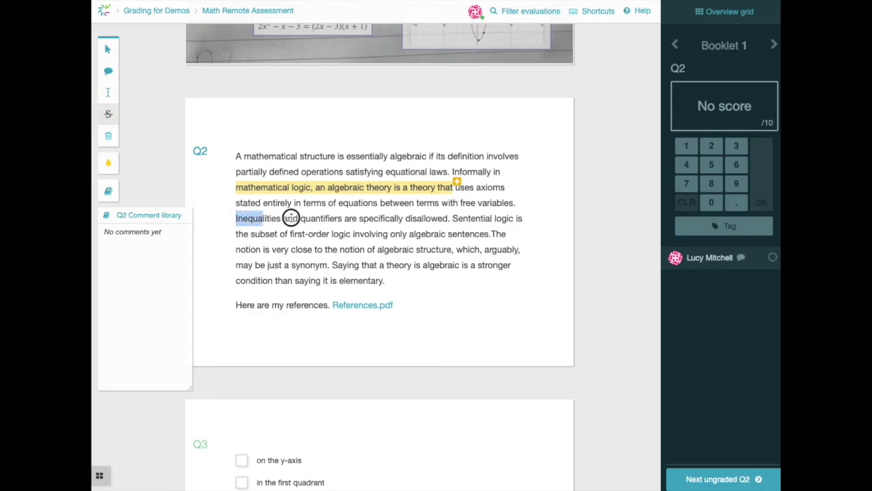
pyautogui.click(456, 182)
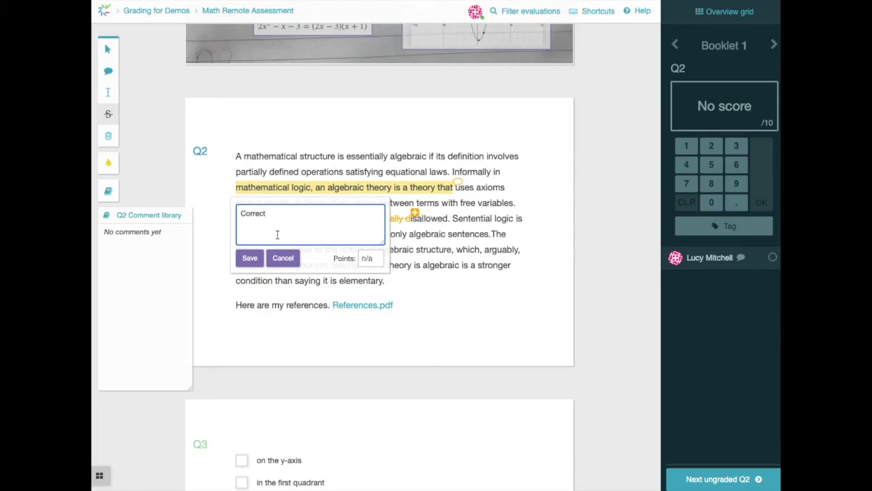
# Save the 'Correct' comment and check the student's References.pdf attachment
pyautogui.click(250, 258)
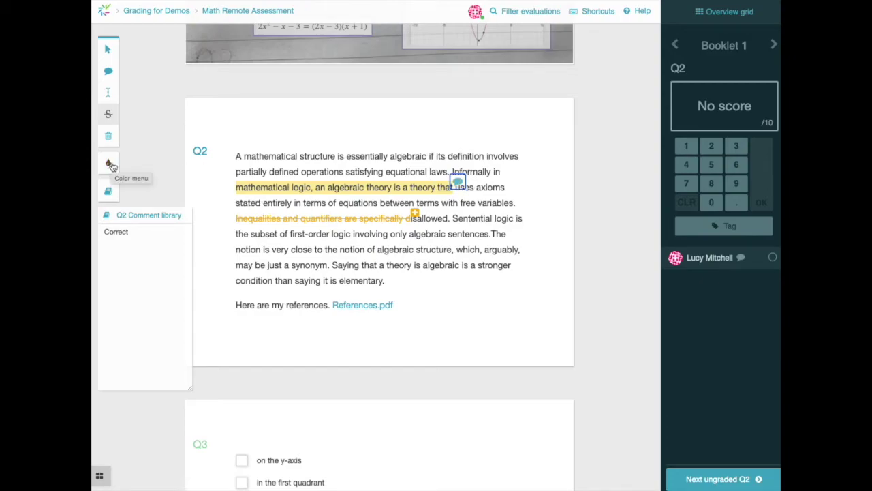
pyautogui.click(363, 311)
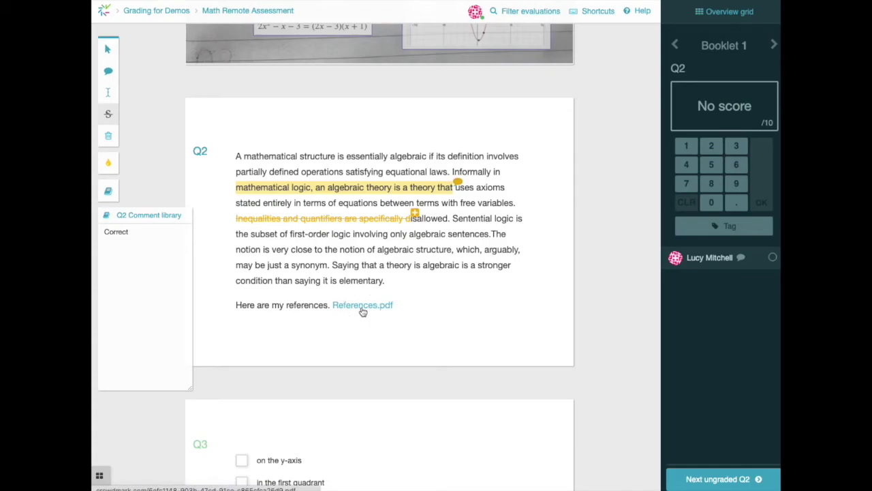
pyautogui.click(140, 477)
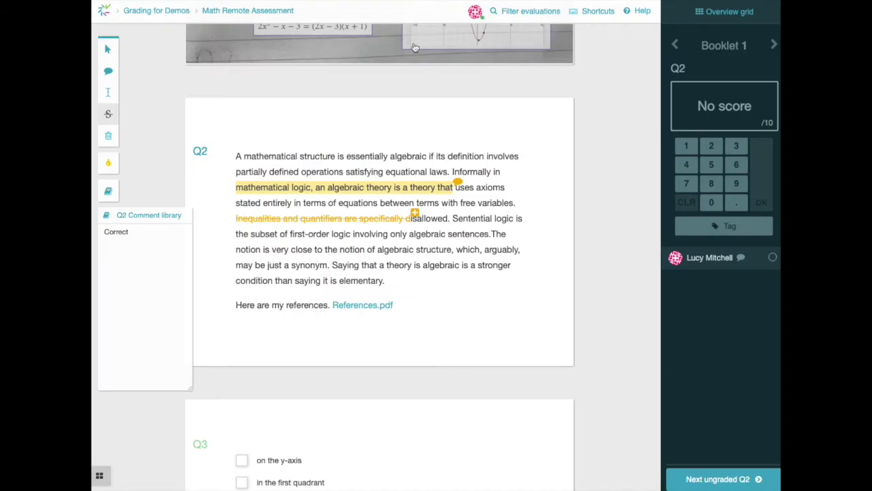
pyautogui.scroll(-3, 415, 137)
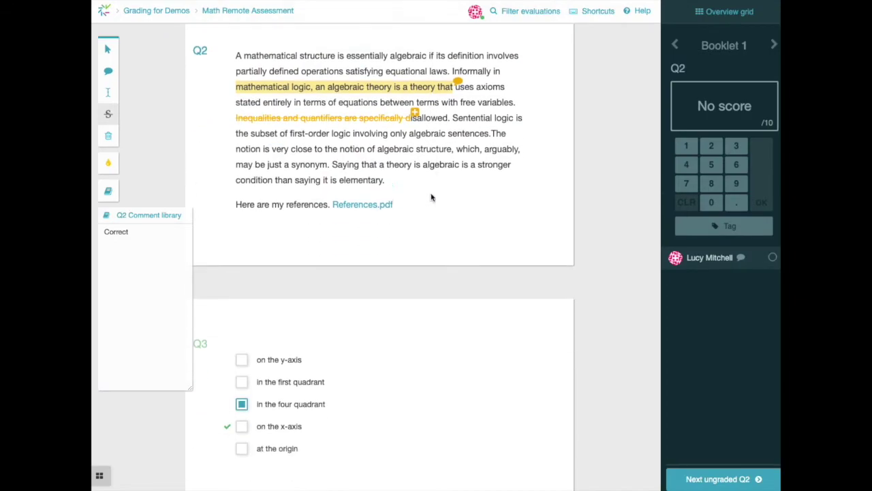
# Add a 1/1 evaluation to Q3 and make it the primary score
pyautogui.click(202, 282)
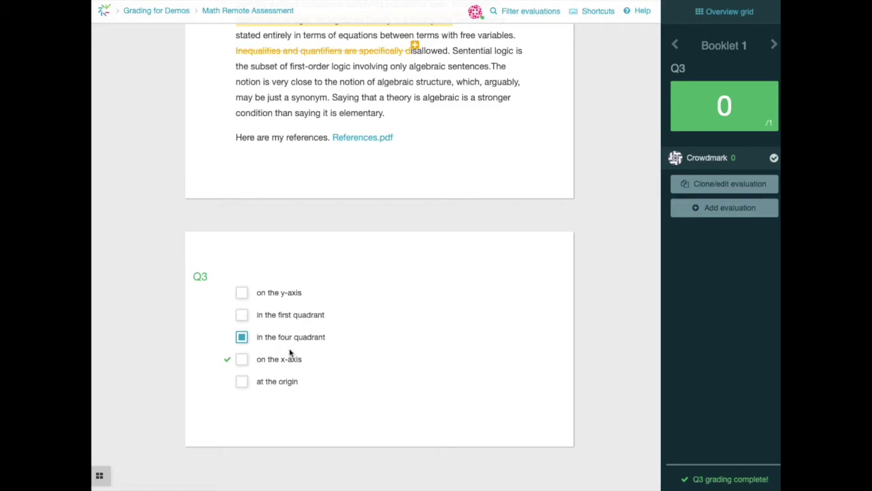
pyautogui.click(740, 207)
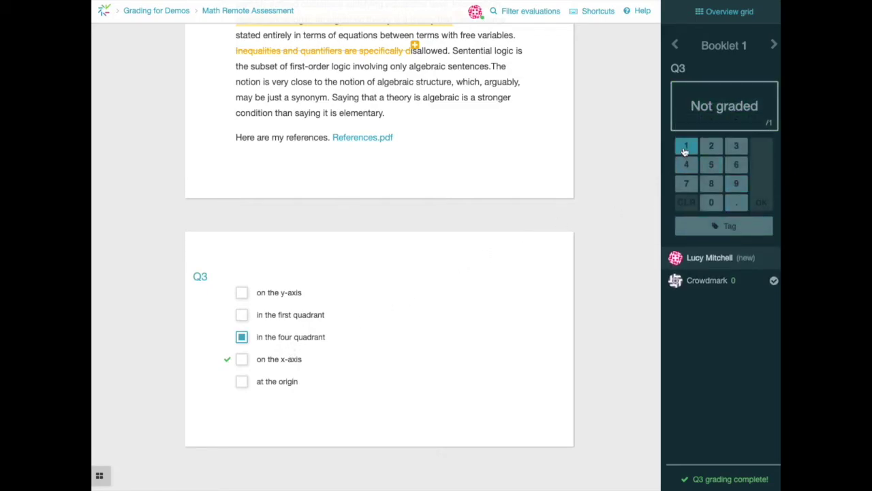
pyautogui.click(686, 146)
pyautogui.click(767, 182)
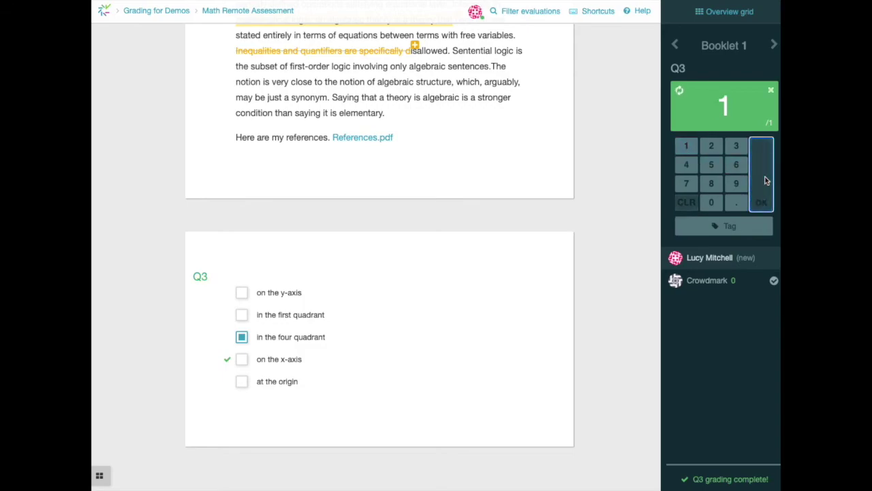
pyautogui.click(772, 280)
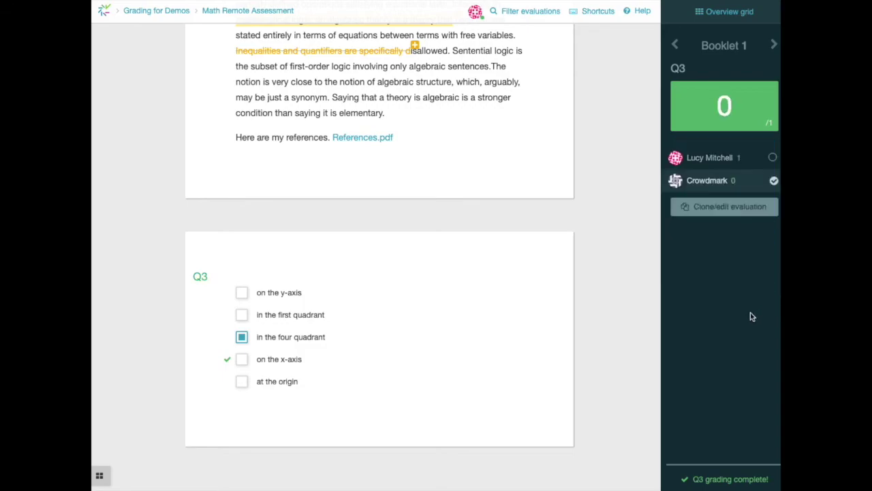
pyautogui.click(772, 158)
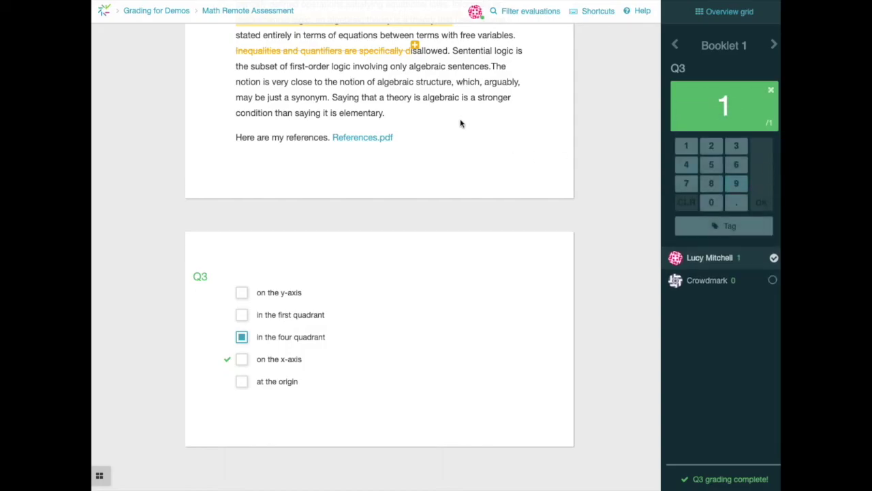
pyautogui.click(254, 12)
# Open the Results page showing the six-student score distribution
pyautogui.click(122, 197)
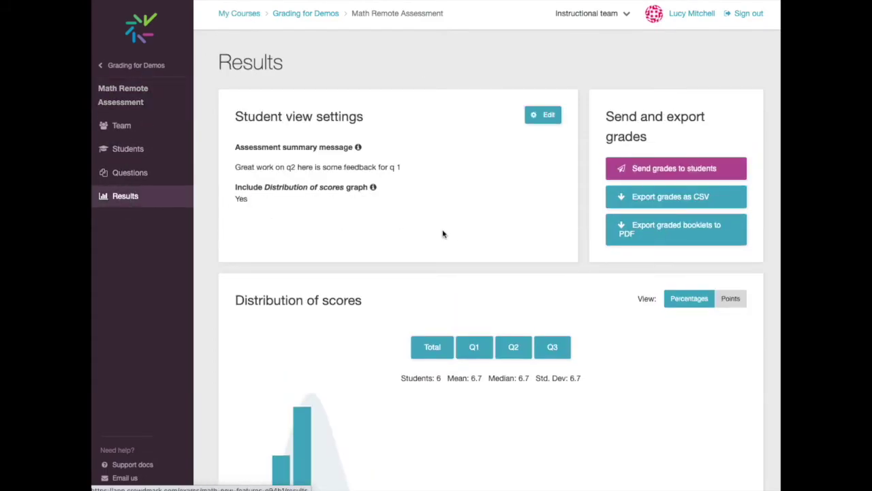